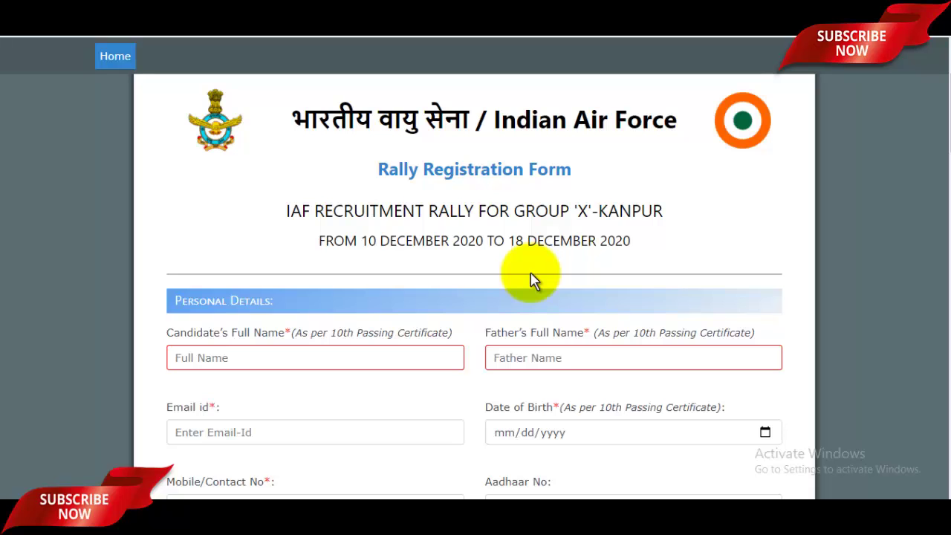
# - Enter the candidate's full name and the father's full name in the personal details
pyautogui.scroll(-1, 533, 281)
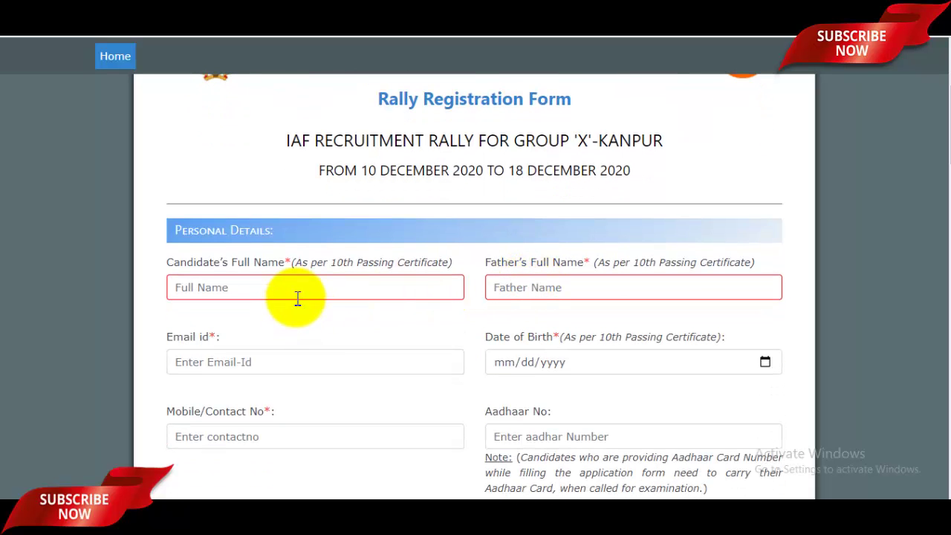
pyautogui.click(229, 286)
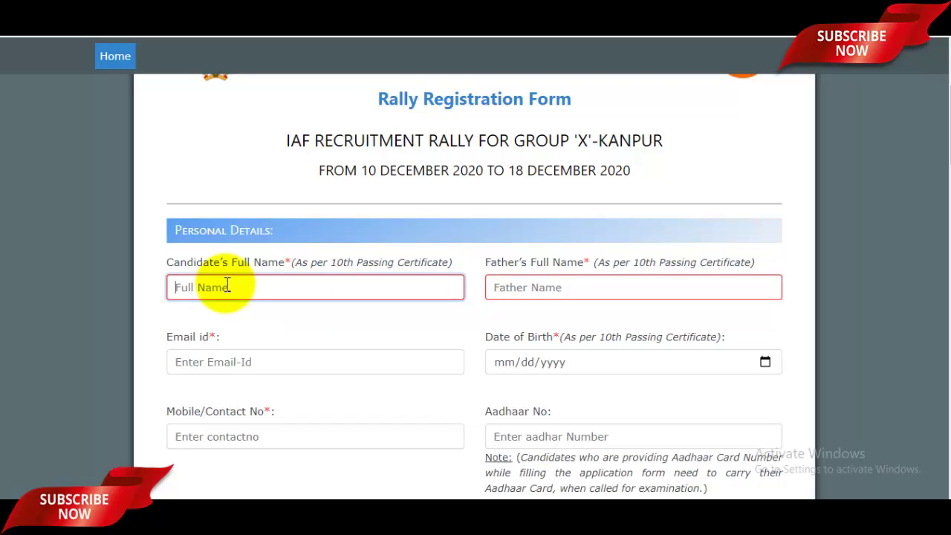
pyautogui.click(549, 291)
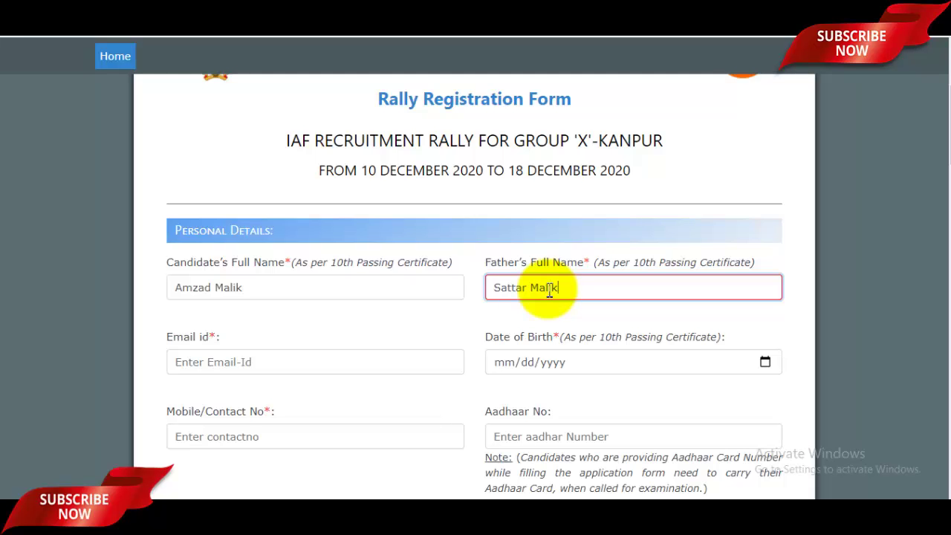
# - Fill in the candidate's email address, correcting the comma before "com" to a dot
pyautogui.scroll(-2, 549, 292)
pyautogui.click(280, 221)
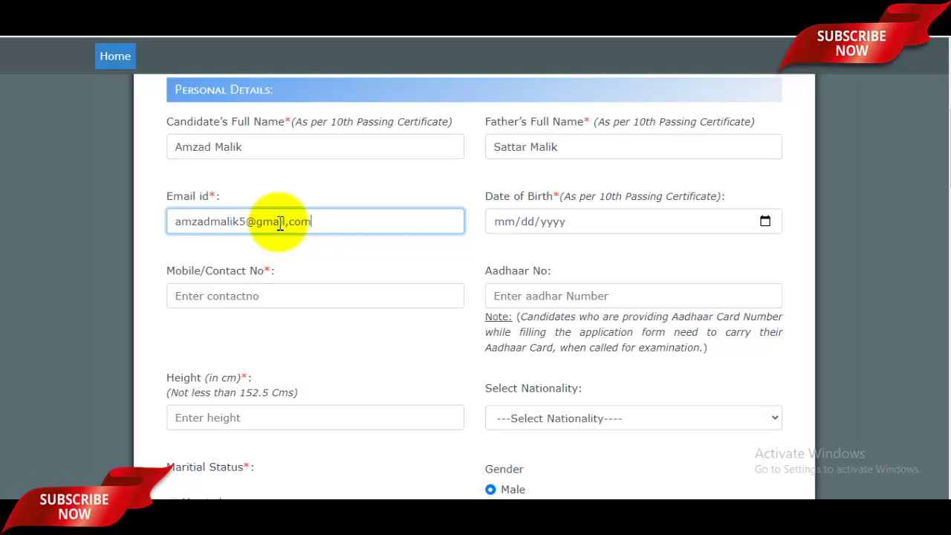
pyautogui.click(291, 220)
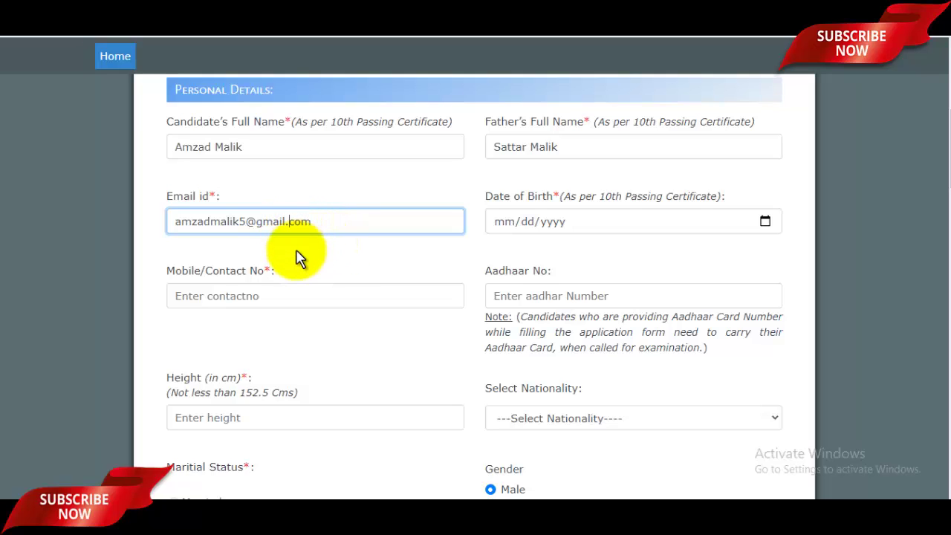
# - Set the candidate's date of birth using the calendar picker
pyautogui.click(512, 222)
pyautogui.click(766, 222)
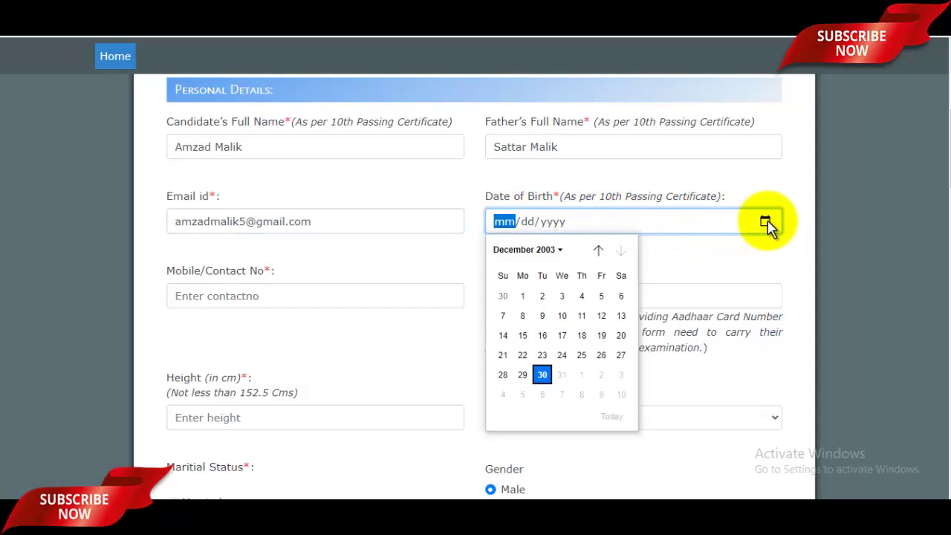
pyautogui.click(766, 222)
pyautogui.click(765, 221)
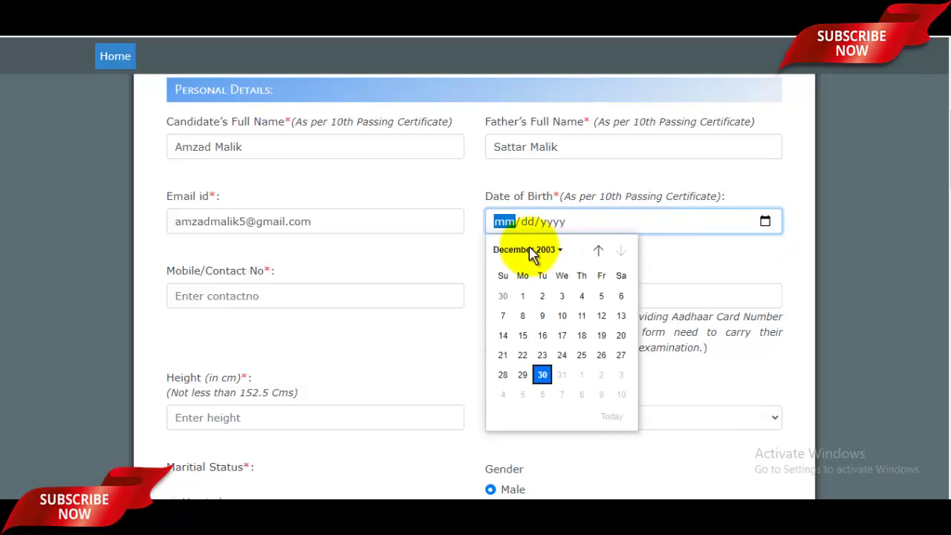
pyautogui.click(531, 251)
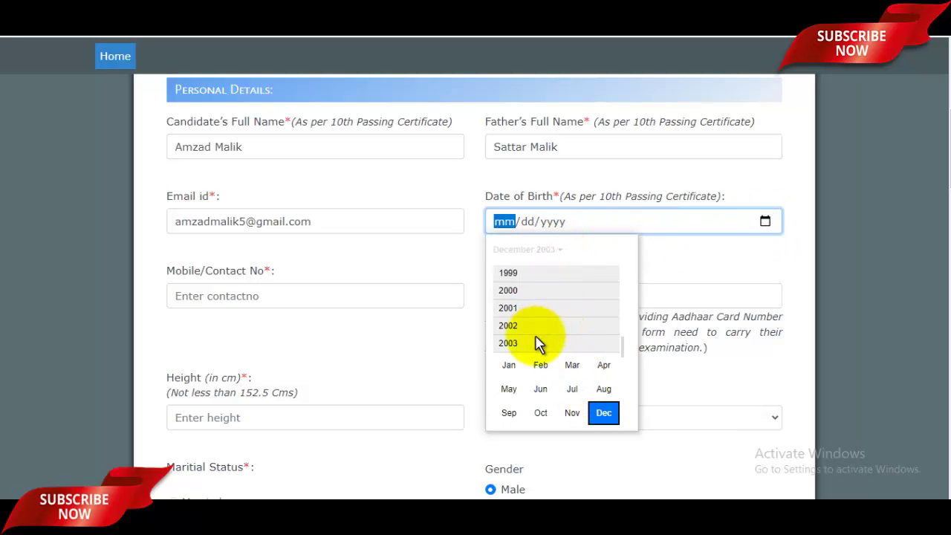
pyautogui.click(507, 327)
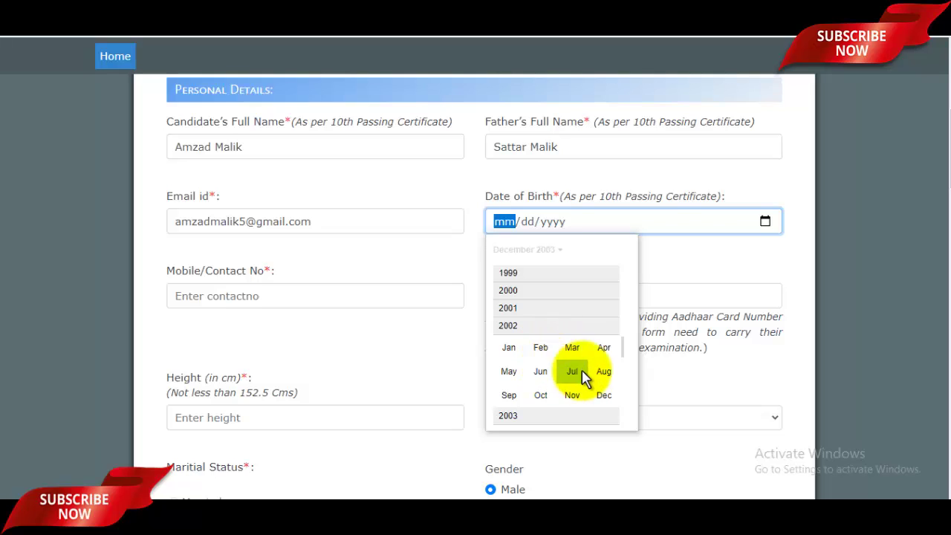
pyautogui.click(508, 375)
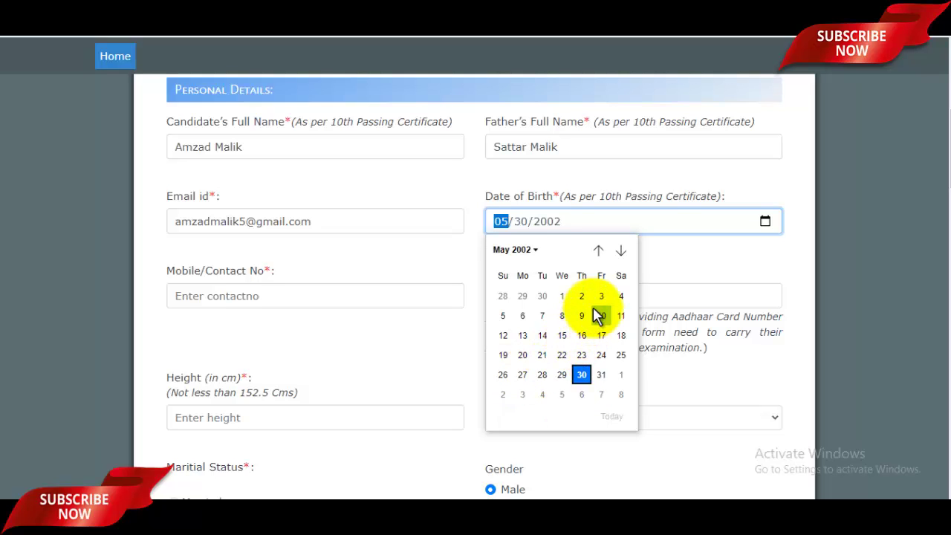
pyautogui.click(580, 296)
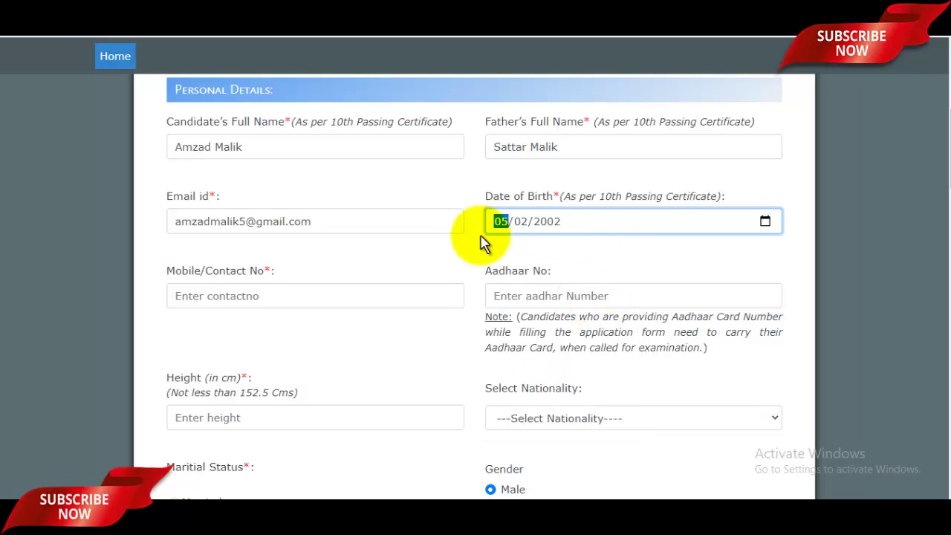
pyautogui.click(606, 268)
pyautogui.click(278, 302)
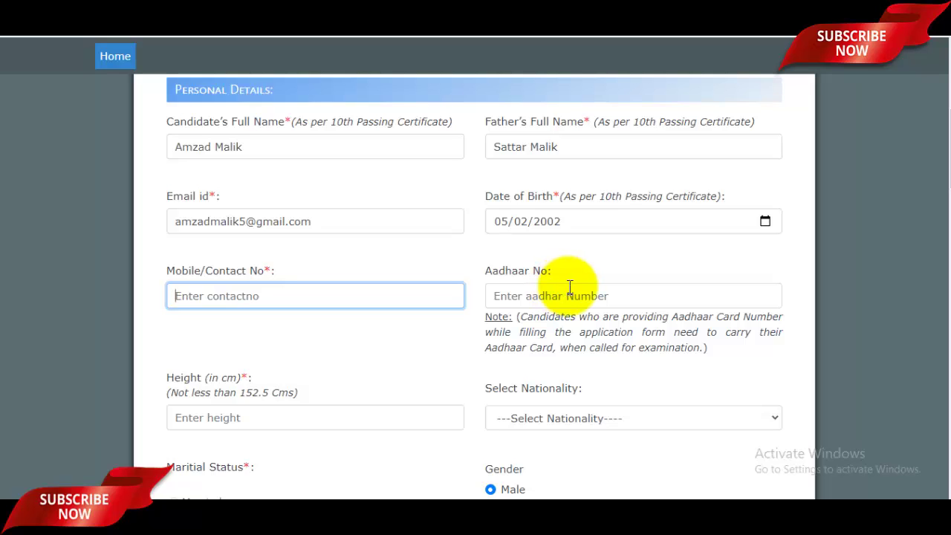
pyautogui.click(599, 295)
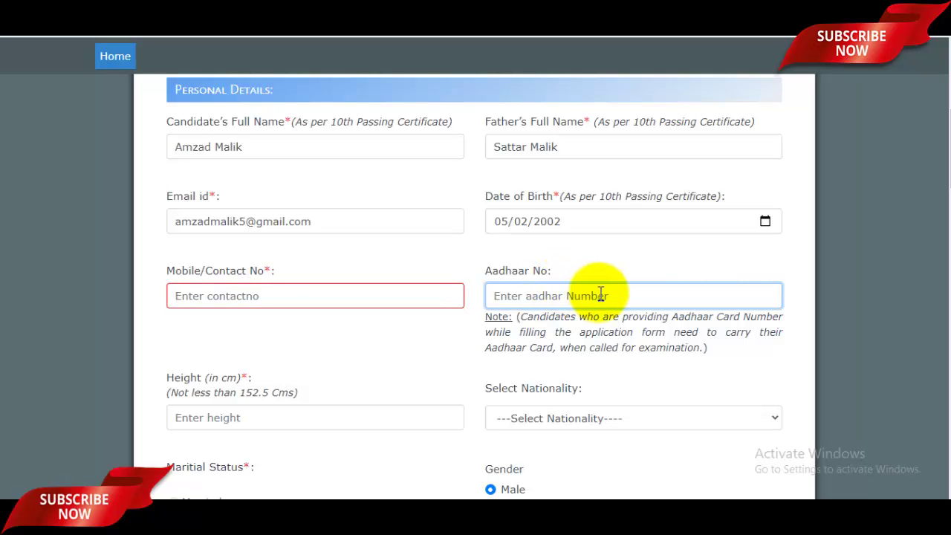
# - Enter a height of 170 cm and set the nationality to Indian
pyautogui.scroll(-1, 602, 297)
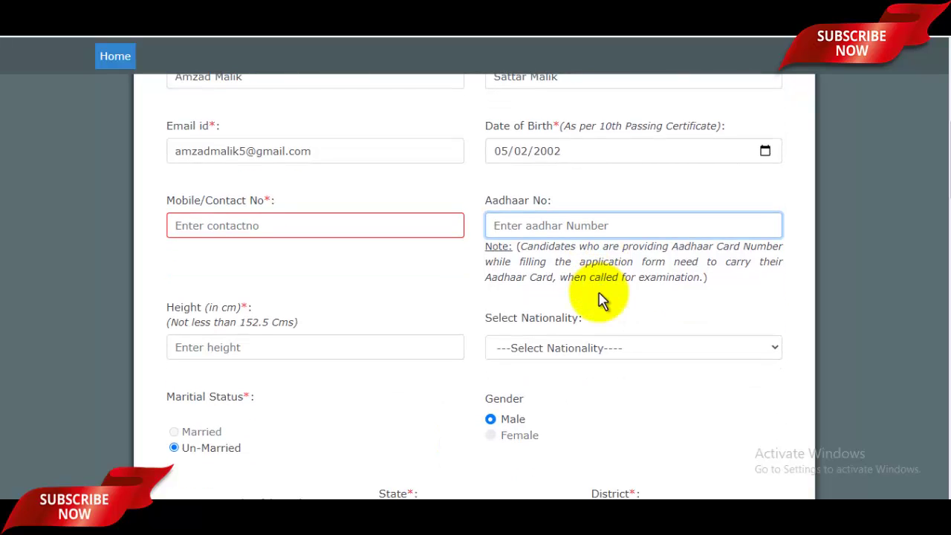
pyautogui.scroll(-1, 557, 302)
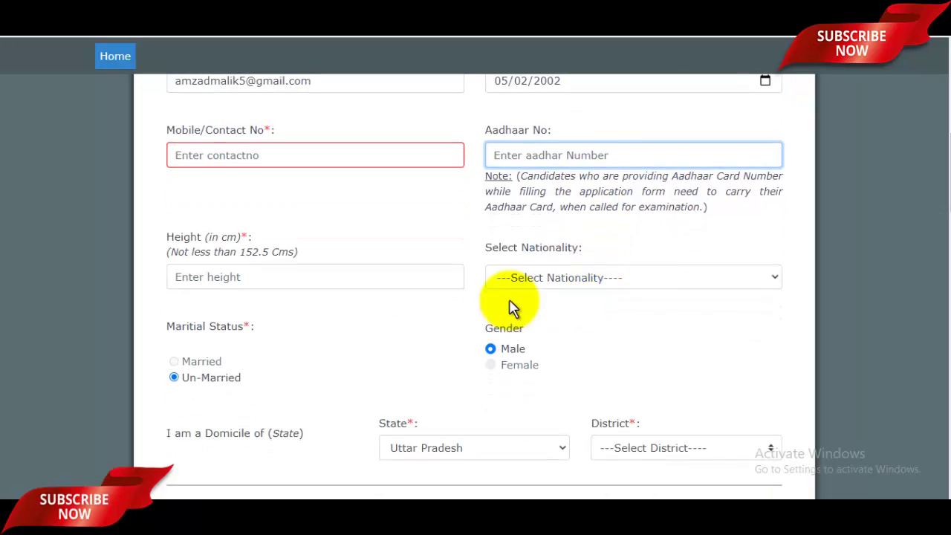
pyautogui.click(197, 274)
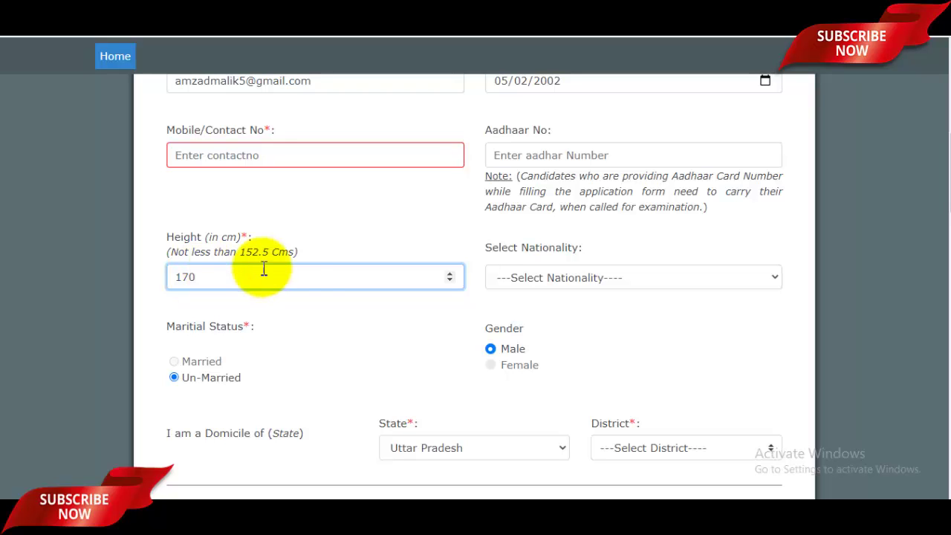
pyautogui.click(582, 278)
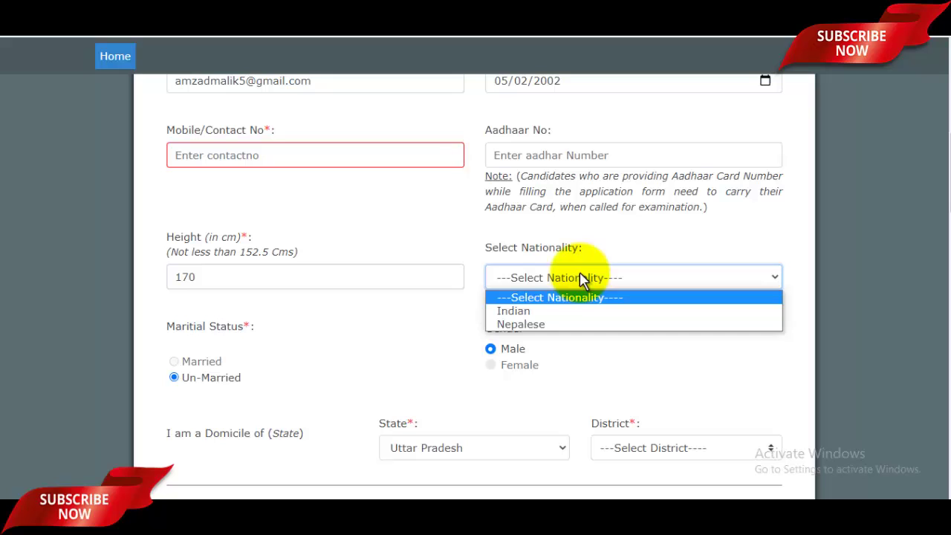
pyautogui.click(536, 311)
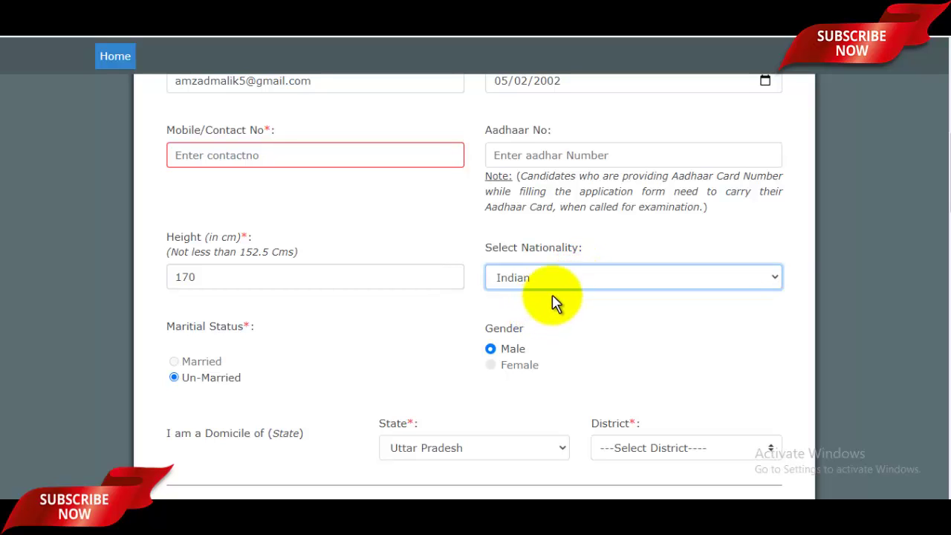
# - Set the domicile state to Uttar Pradesh and the district to SAHARANPUR
pyautogui.scroll(-1, 563, 287)
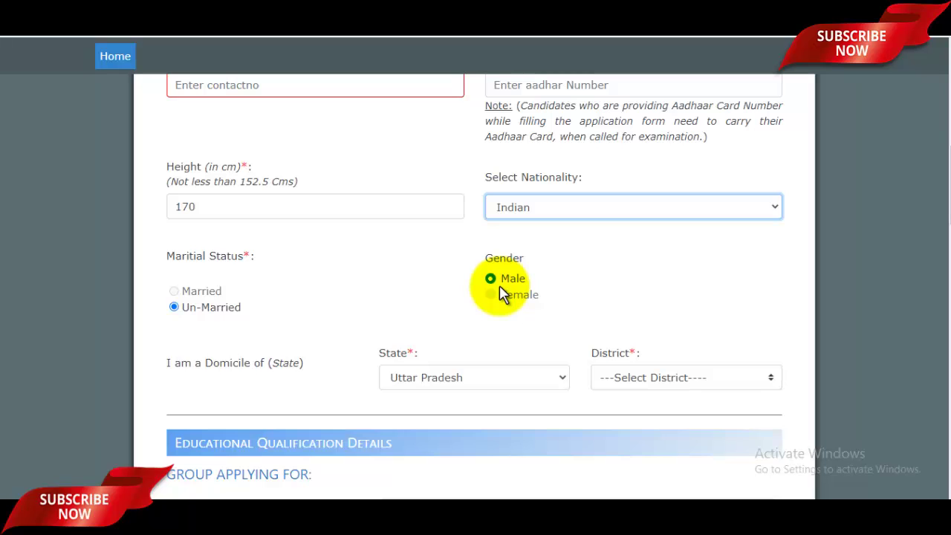
pyautogui.scroll(-1, 501, 292)
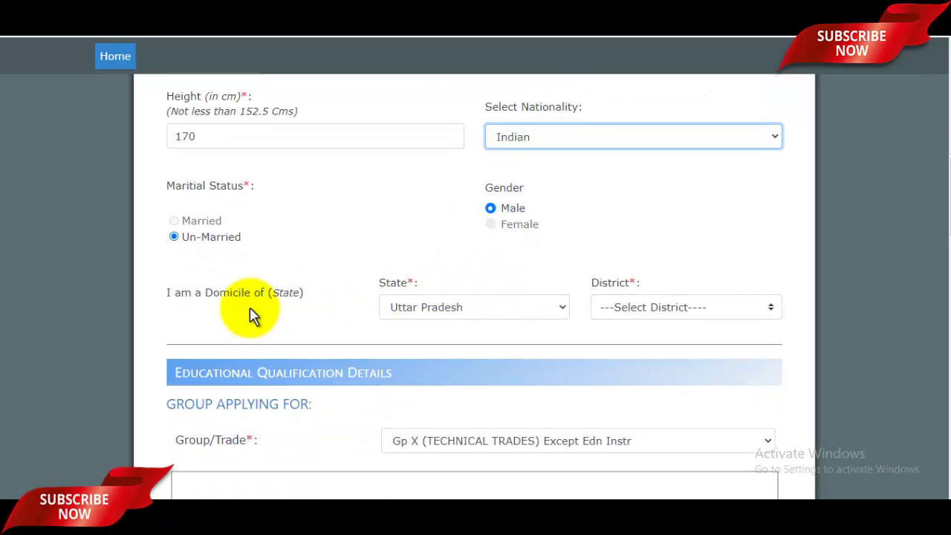
pyautogui.click(459, 308)
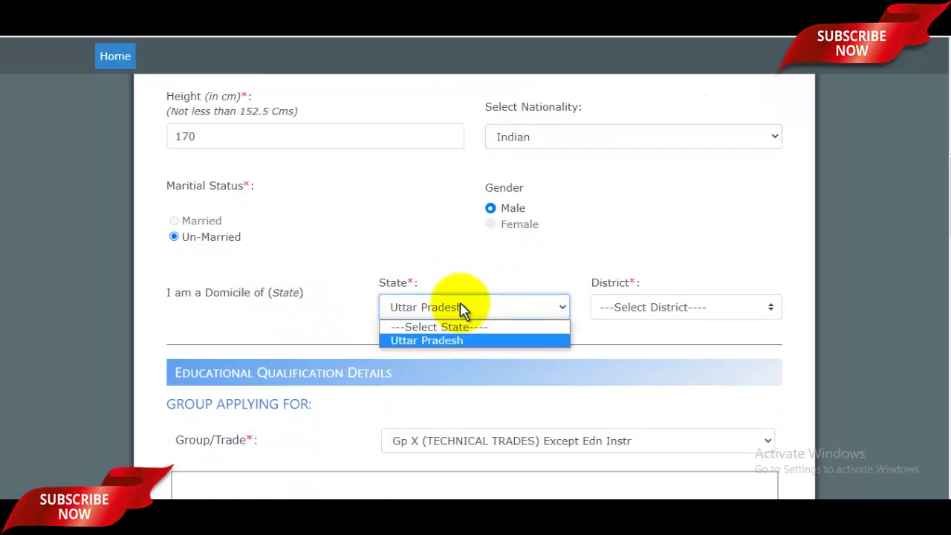
pyautogui.click(445, 342)
pyautogui.click(654, 307)
pyautogui.scroll(-15, 667, 241)
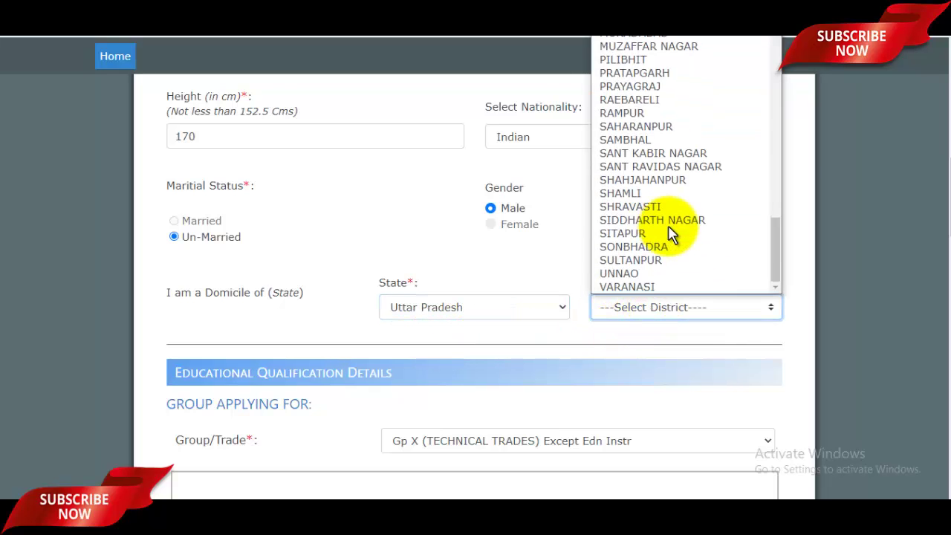
pyautogui.press('s')
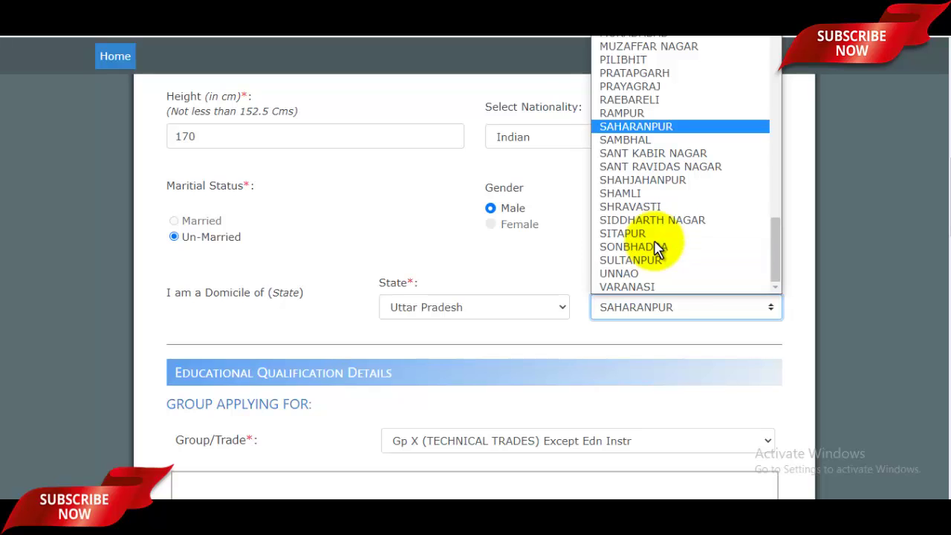
pyautogui.click(660, 128)
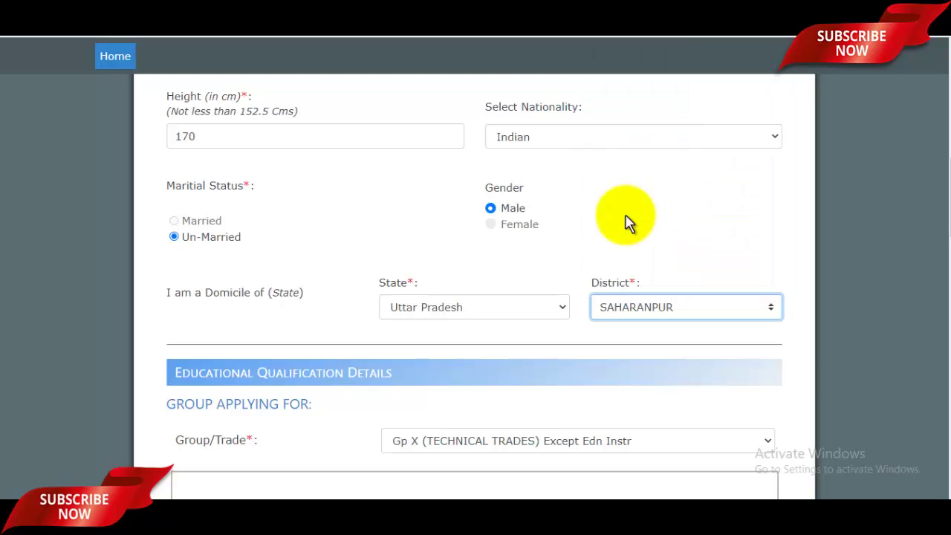
# - Check the Group/Trade choices in the educational qualification section, leaving the selection as it is
pyautogui.scroll(-1, 581, 283)
pyautogui.scroll(-1, 577, 278)
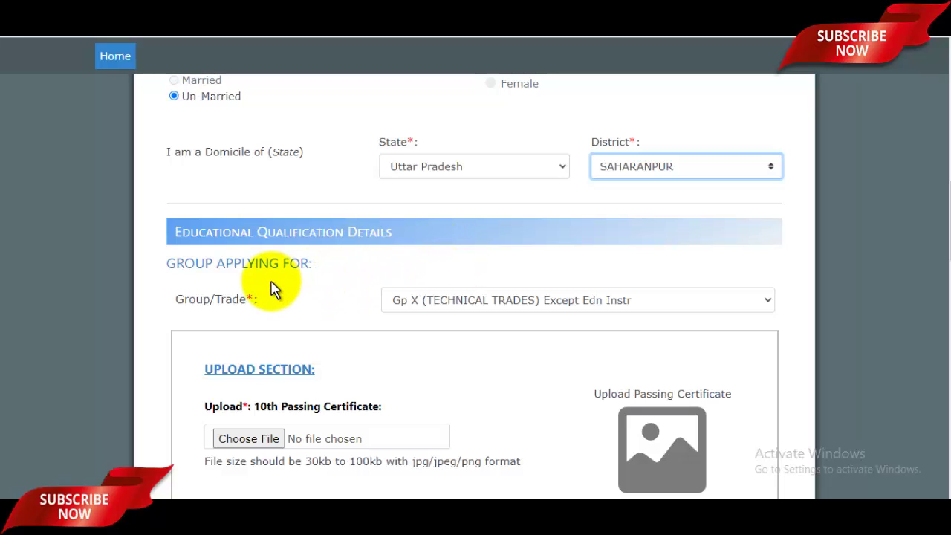
pyautogui.click(497, 297)
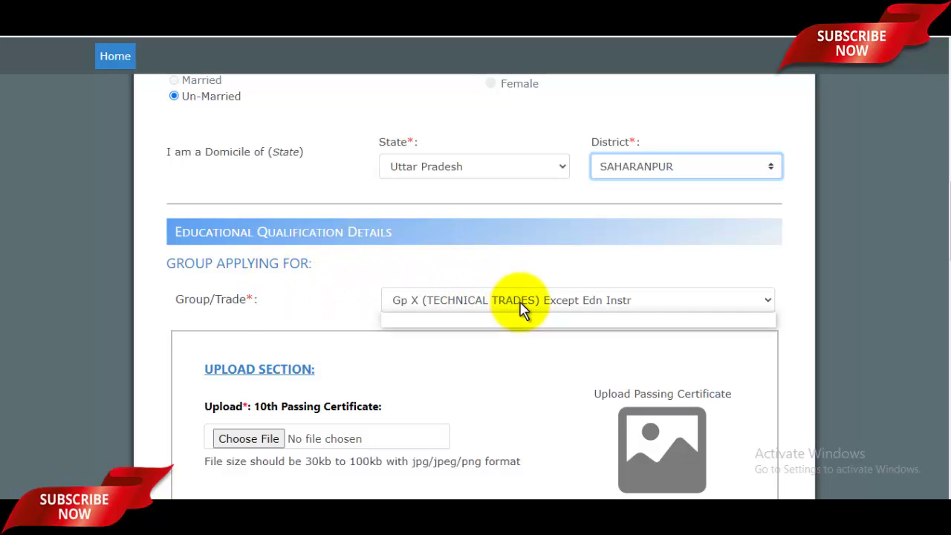
pyautogui.click(521, 256)
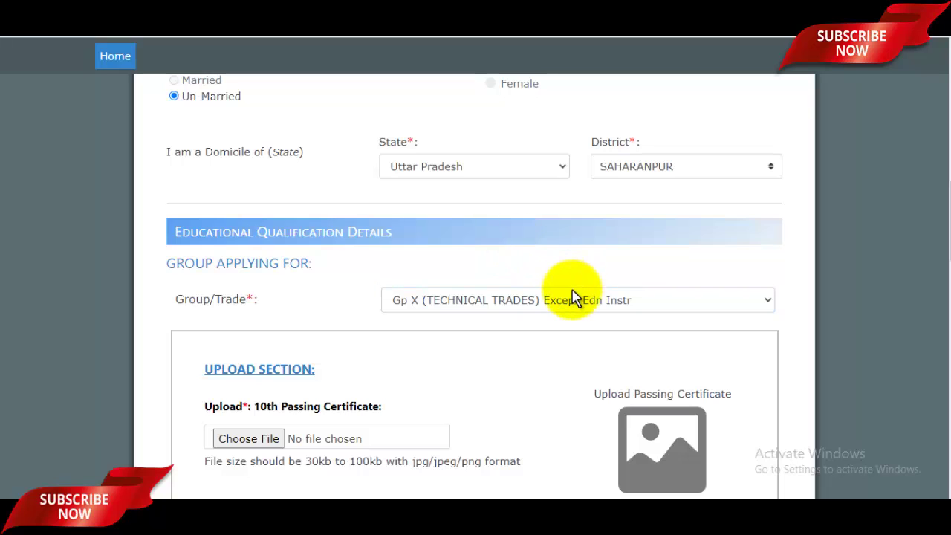
# - Upload the MarkSheet image from the Pictures folder as the 10th passing certificate
pyautogui.scroll(-2, 520, 297)
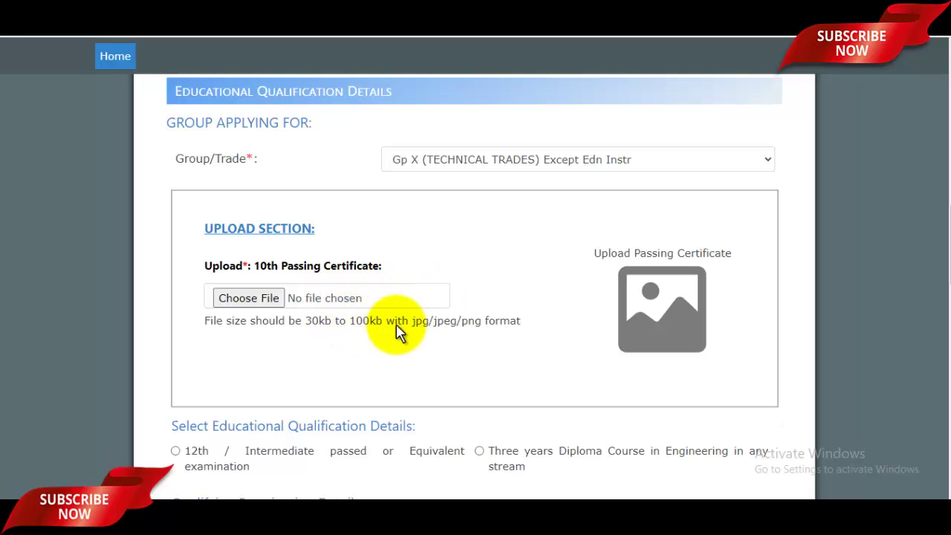
pyautogui.click(466, 305)
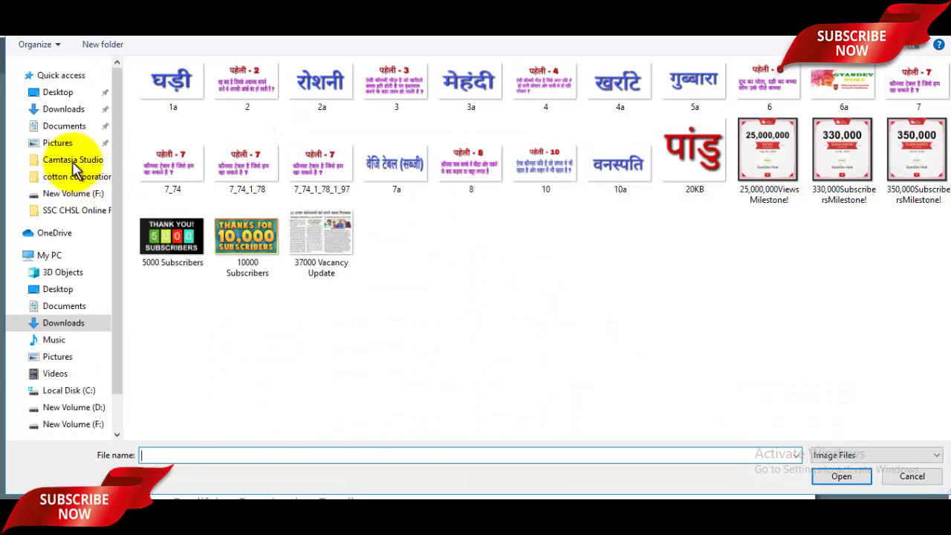
pyautogui.click(62, 146)
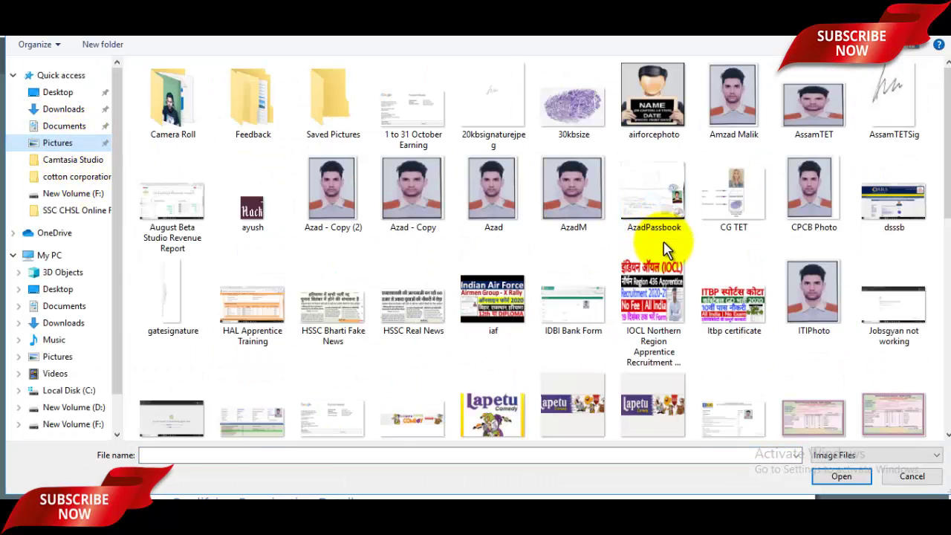
pyautogui.scroll(-2, 817, 327)
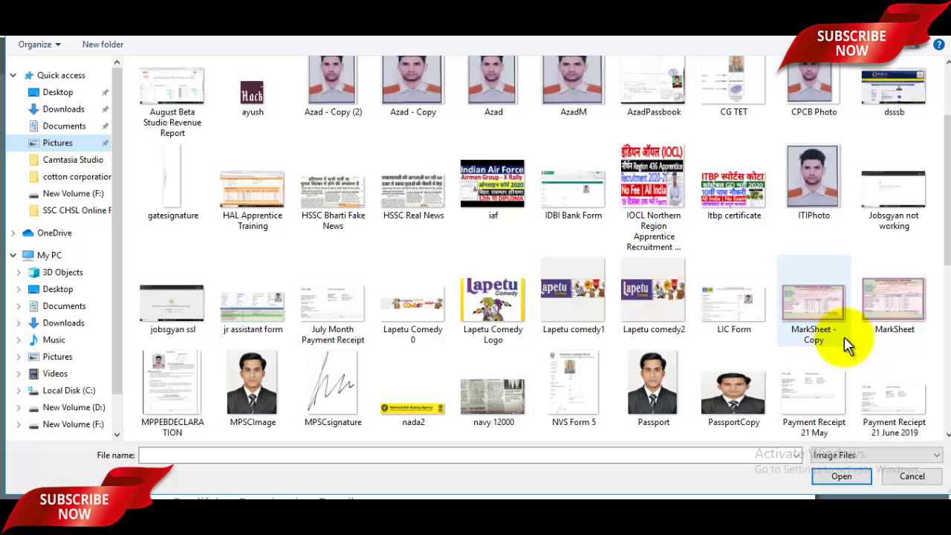
pyautogui.click(880, 315)
pyautogui.click(843, 477)
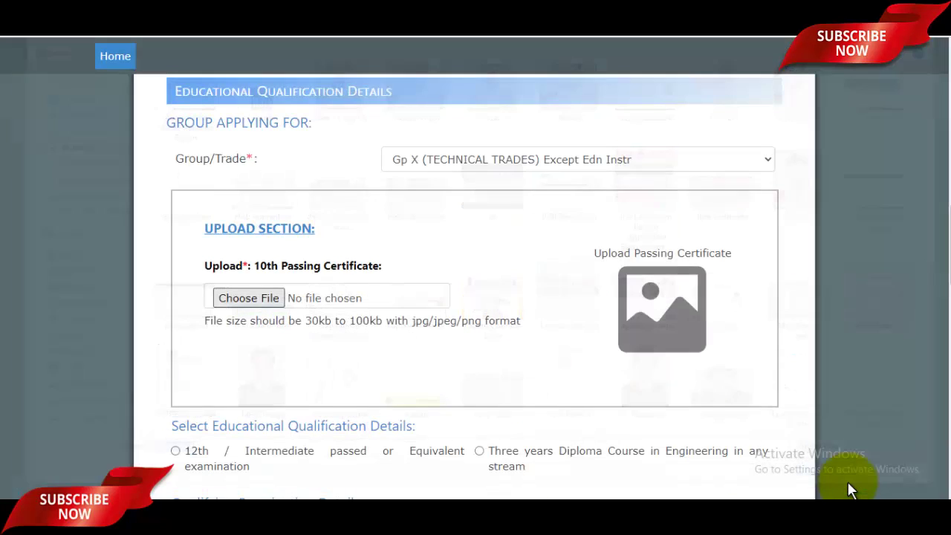
# - Choose "12th / Intermediate passed or Equivalent examination" as the educational qualification and enter 12th as the qualifying exam details
pyautogui.scroll(-1, 669, 283)
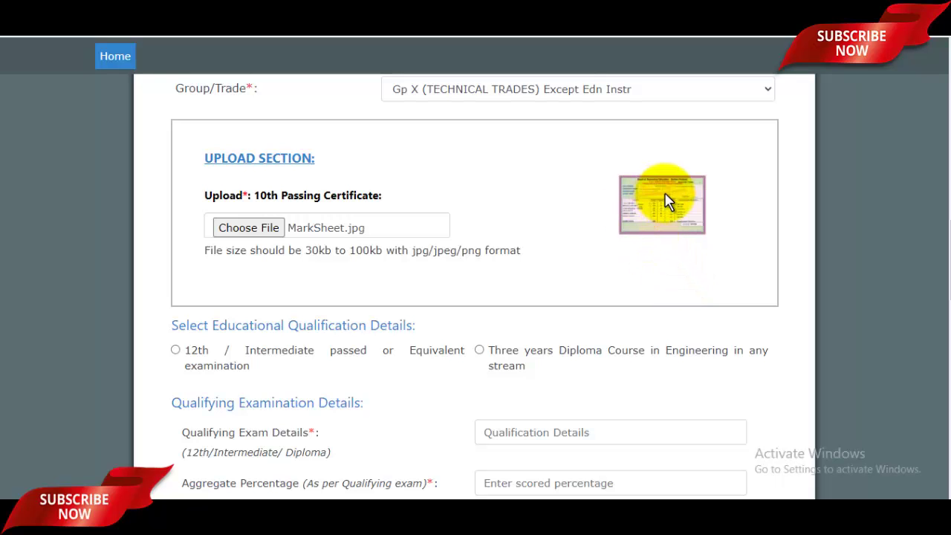
pyautogui.scroll(-2, 667, 201)
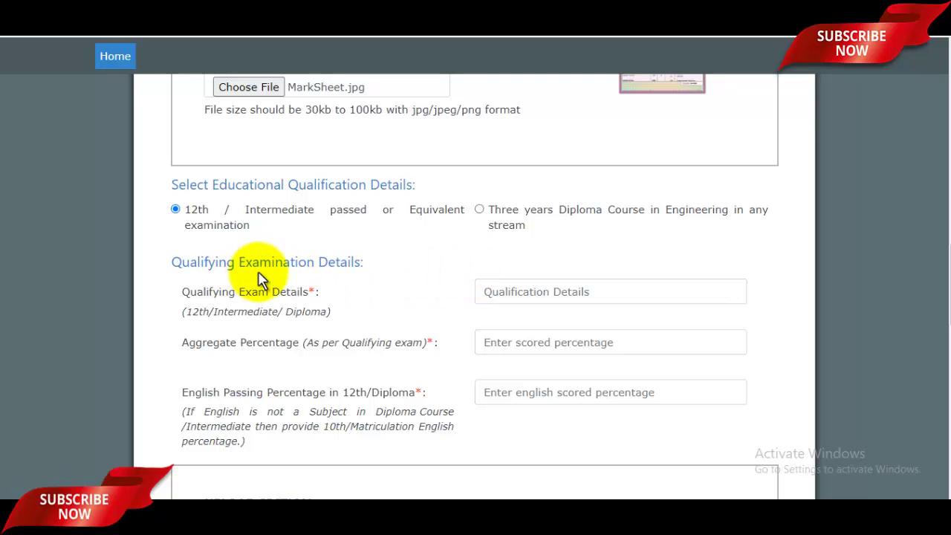
pyautogui.click(560, 299)
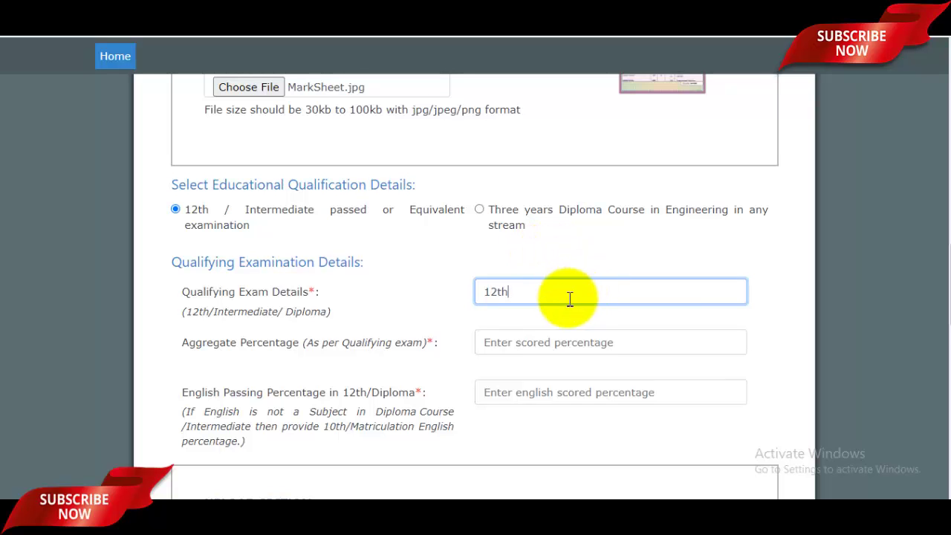
# - Set the aggregate percentage of the qualifying exam to 98 and the English passing percentage to 97
pyautogui.scroll(-1, 570, 299)
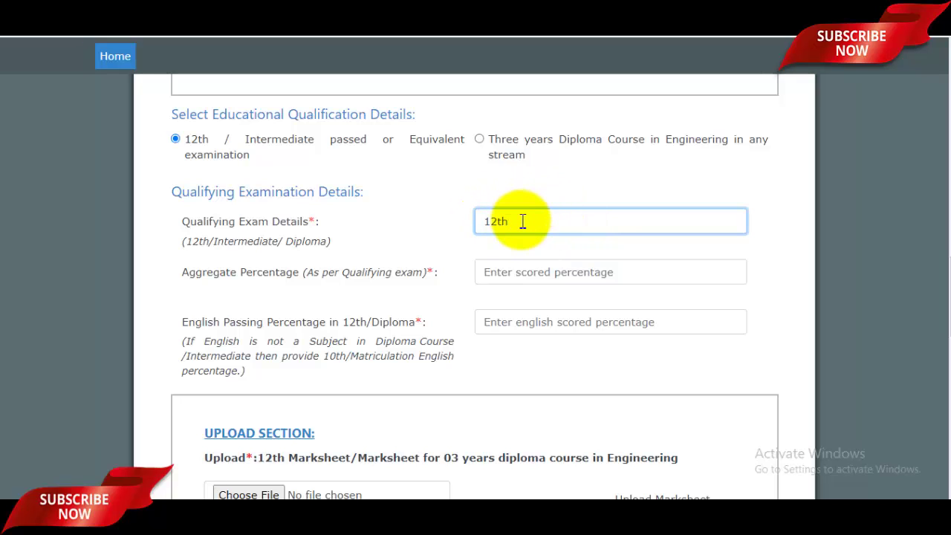
pyautogui.click(575, 277)
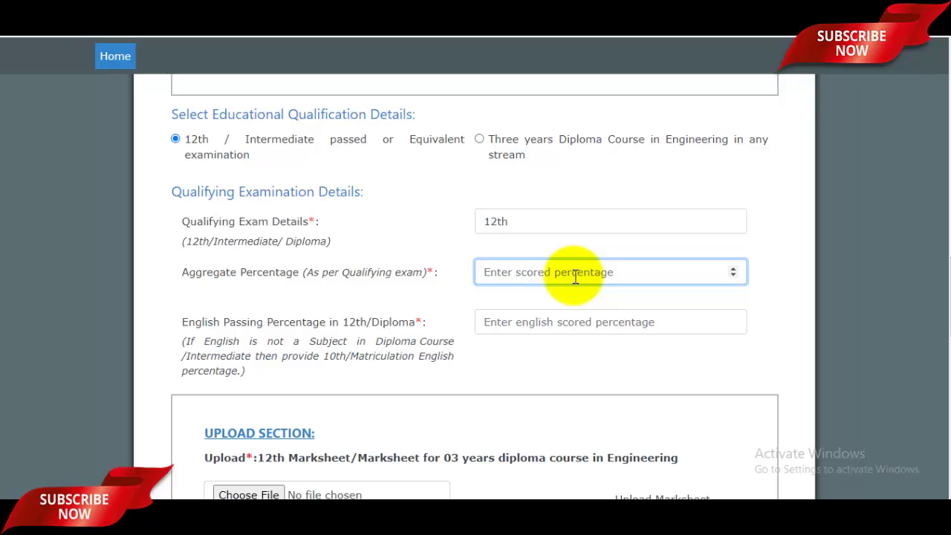
pyautogui.write('96')
pyautogui.scroll(-1, 575, 276)
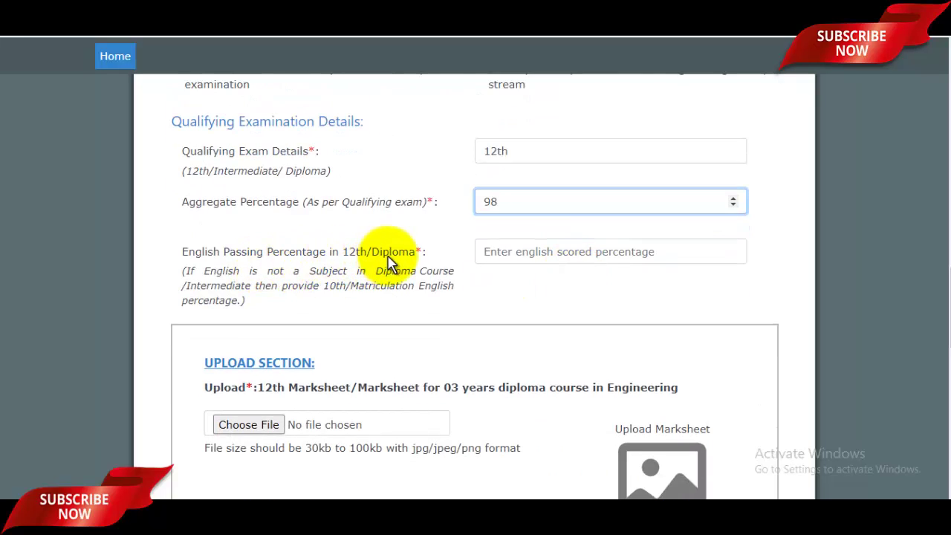
pyautogui.click(542, 250)
pyautogui.write('97')
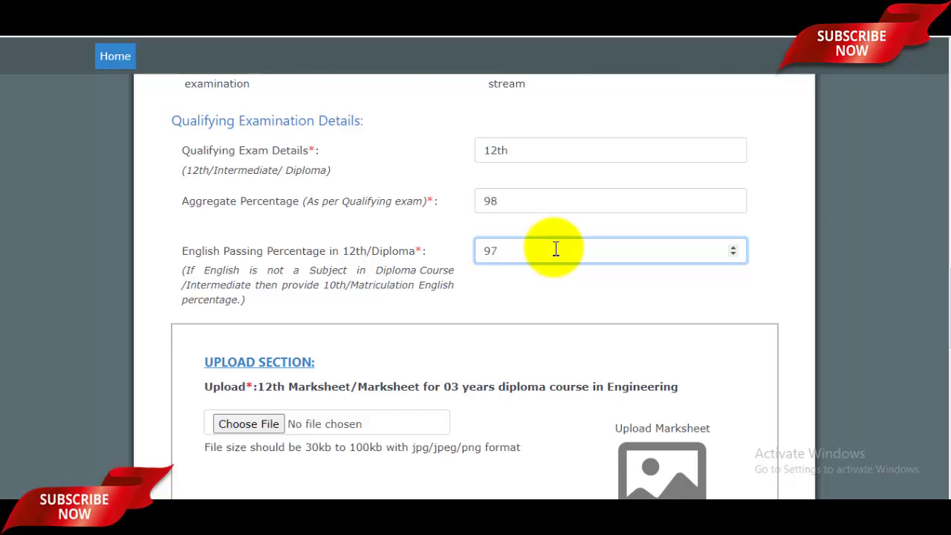
# - Upload the MarkSheet image from the Pictures folder as the 12th marksheet
pyautogui.scroll(-2, 552, 249)
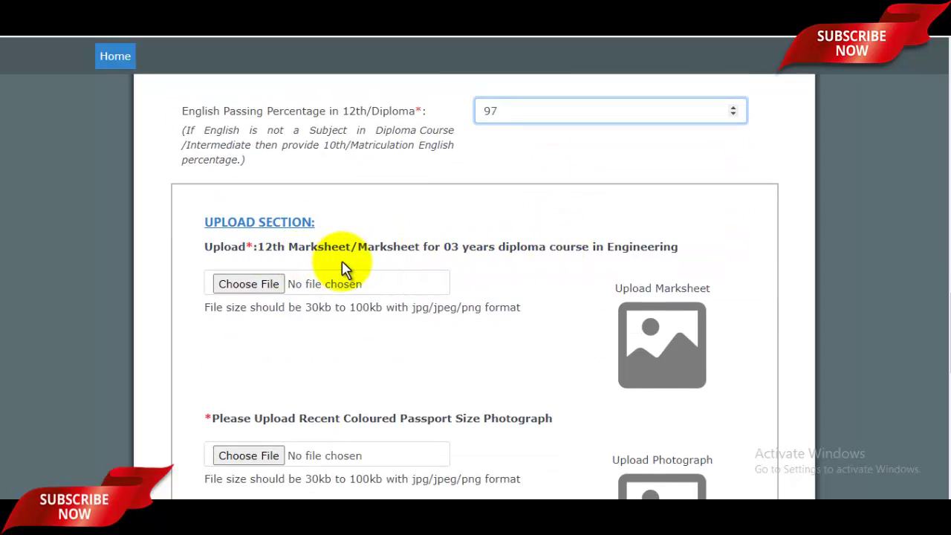
pyautogui.click(265, 287)
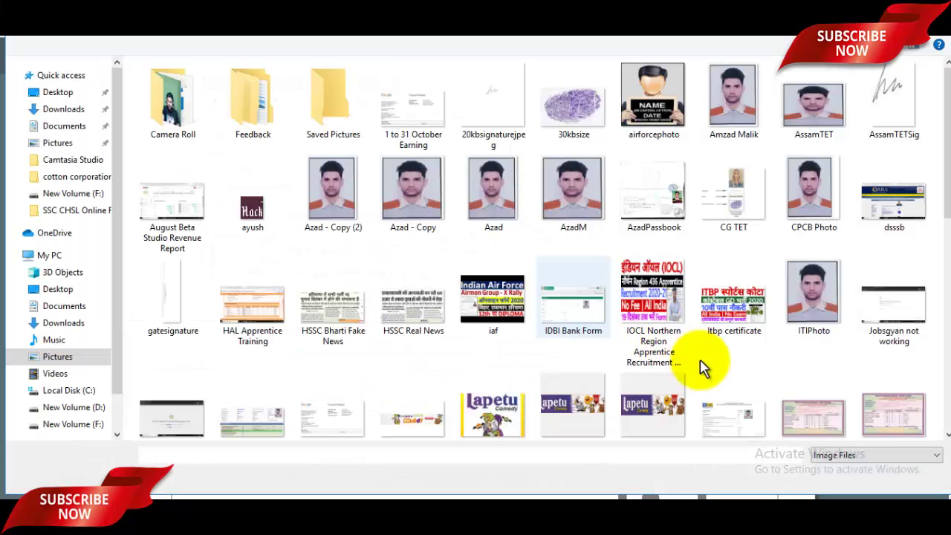
pyautogui.click(901, 416)
pyautogui.click(848, 480)
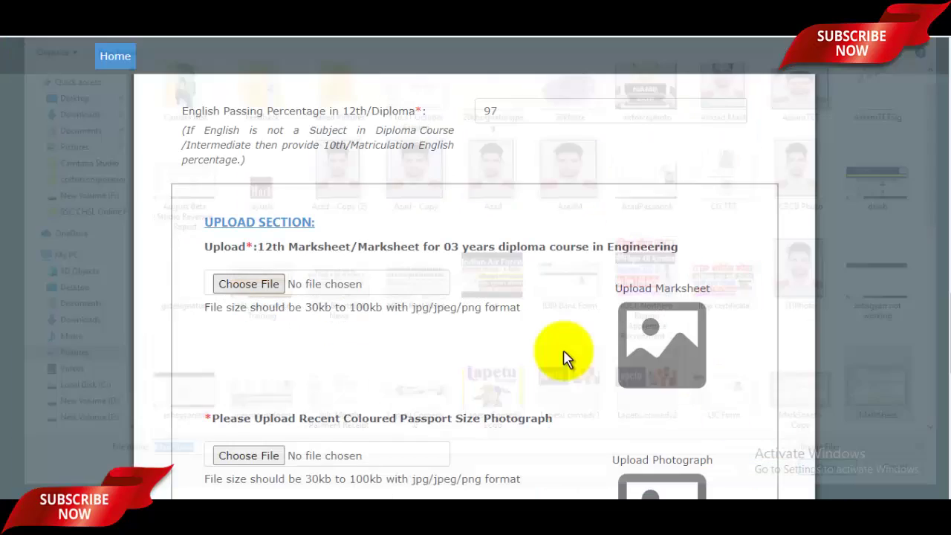
# - Upload the airforcephoto image from the Pictures folder as the recent coloured passport size photograph
pyautogui.scroll(-1, 483, 307)
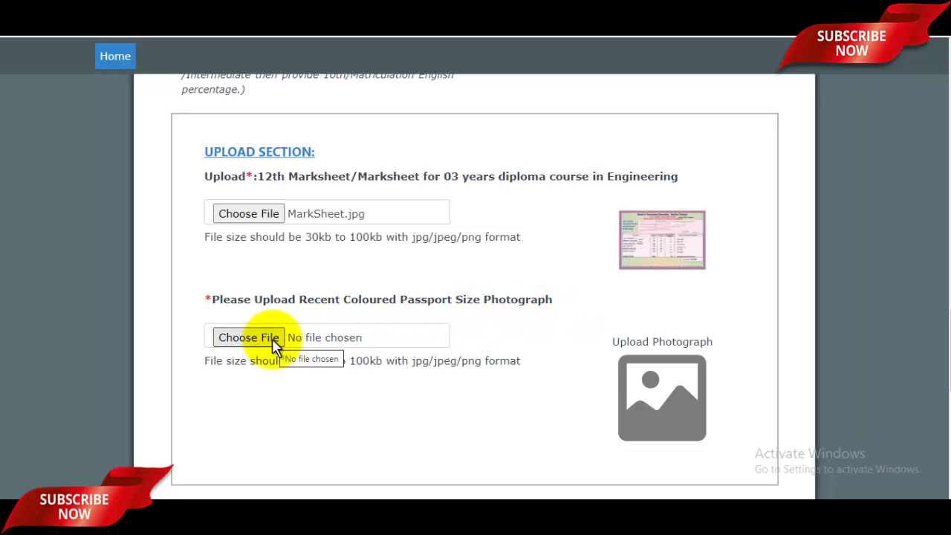
pyautogui.scroll(-2, 272, 312)
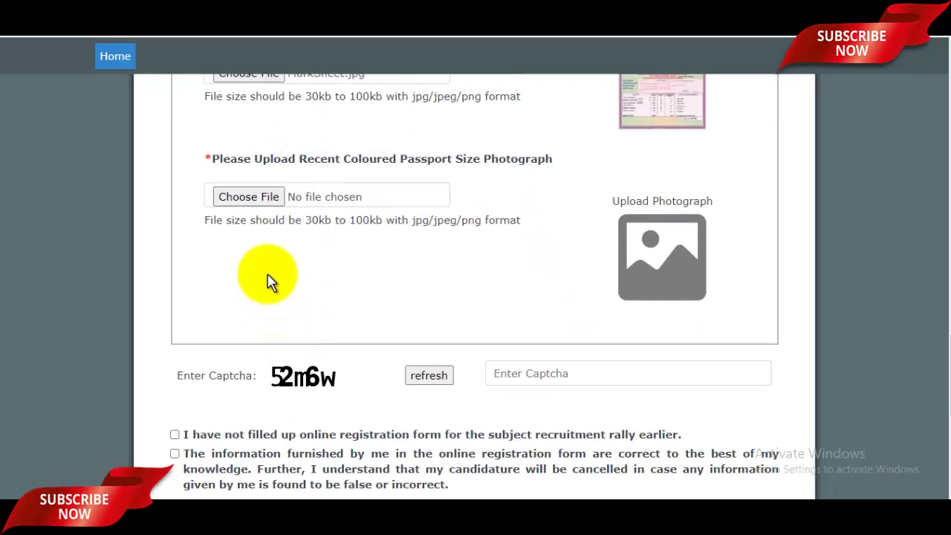
pyautogui.click(248, 198)
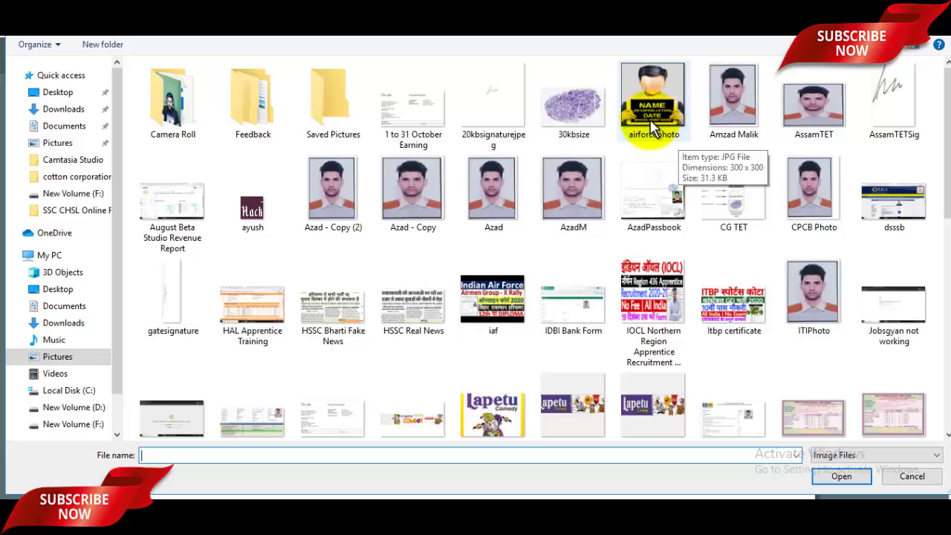
pyautogui.click(652, 122)
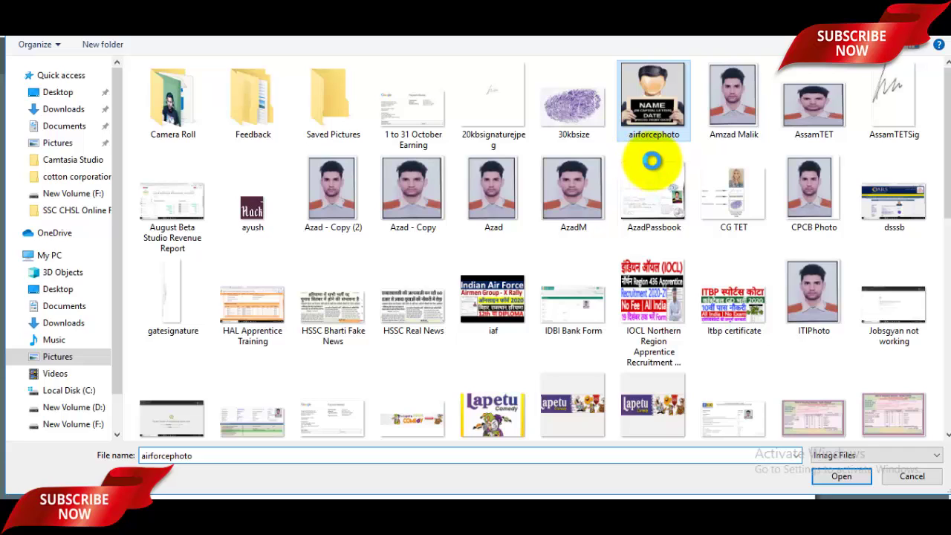
pyautogui.rightClick(651, 133)
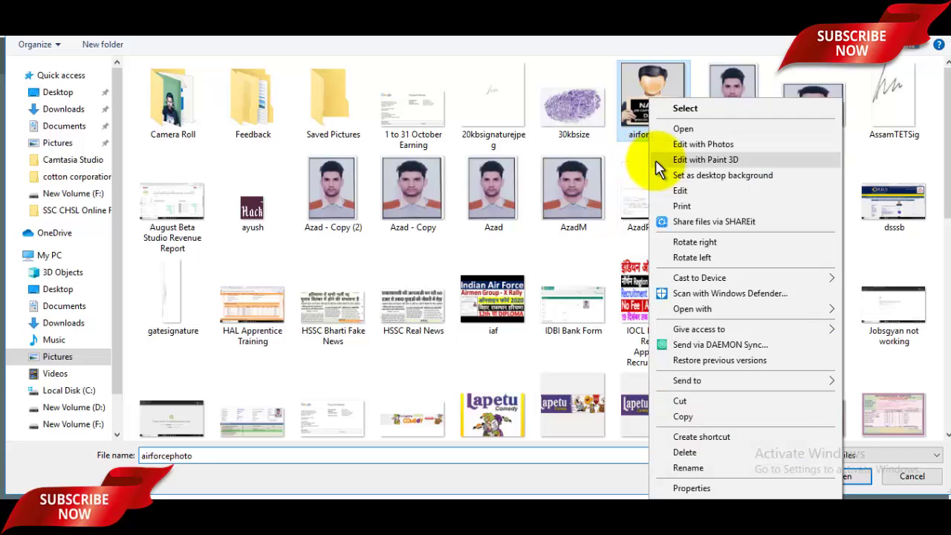
pyautogui.click(678, 192)
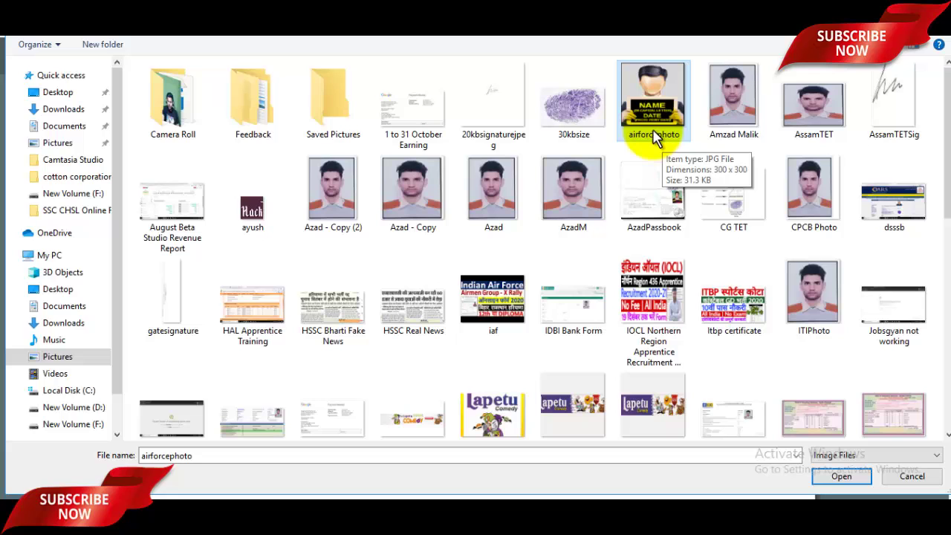
pyautogui.click(842, 476)
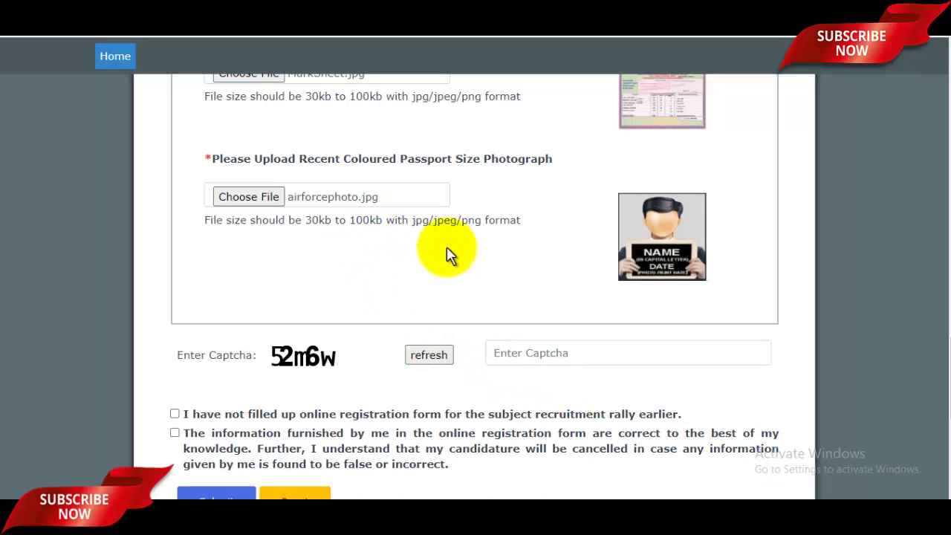
# - Review the form entries and accept both declarations, on not having registered for the rally earlier and on the information being correct
pyautogui.click(520, 353)
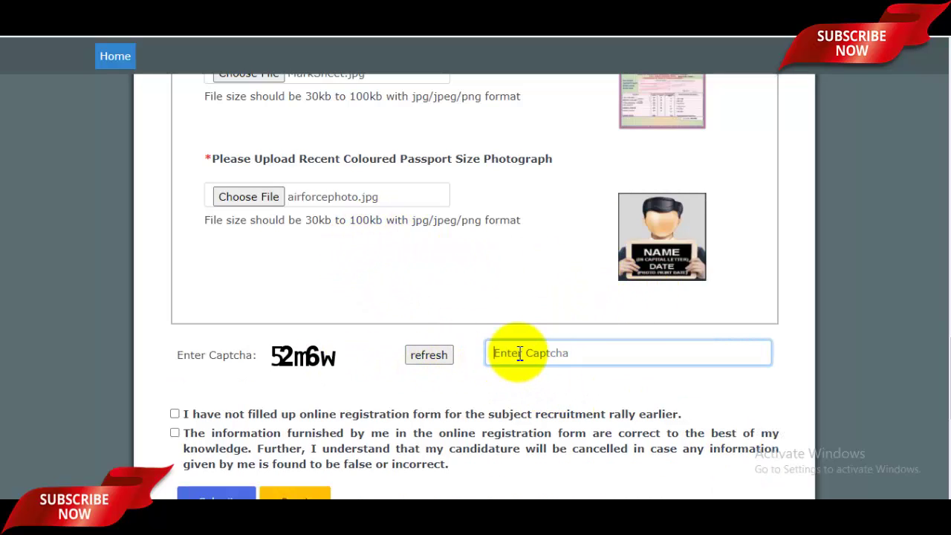
pyautogui.scroll(-1, 245, 408)
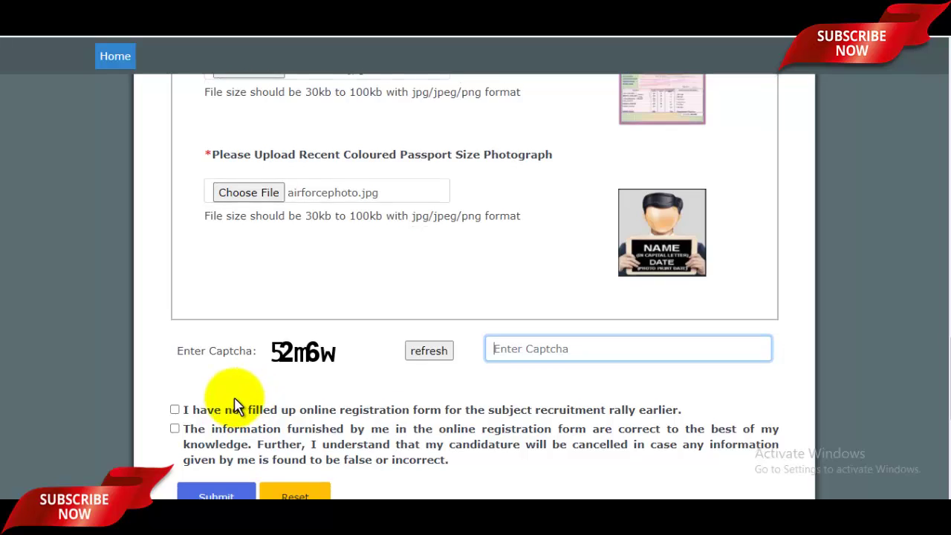
pyautogui.scroll(5, 394, 379)
pyautogui.scroll(8, 437, 357)
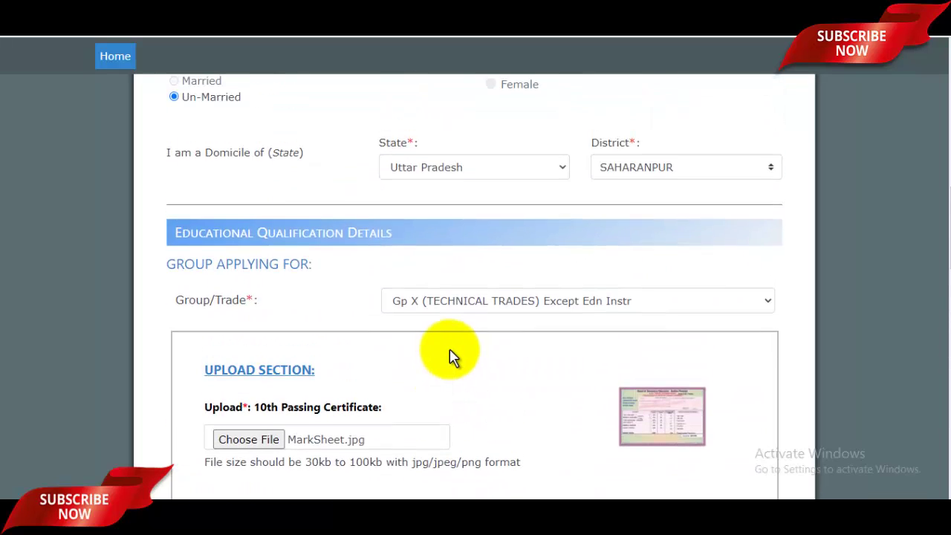
pyautogui.scroll(3, 454, 357)
pyautogui.scroll(-10, 454, 357)
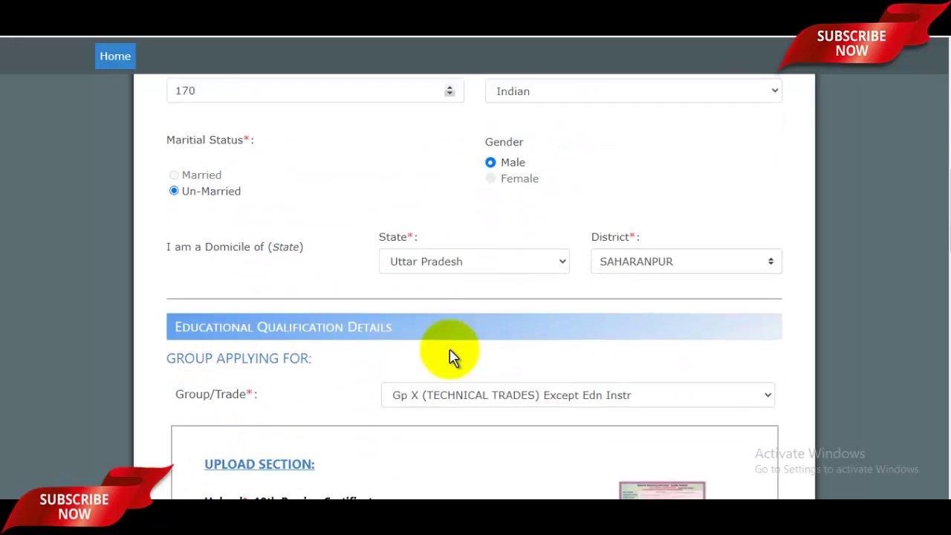
pyautogui.scroll(-5, 450, 357)
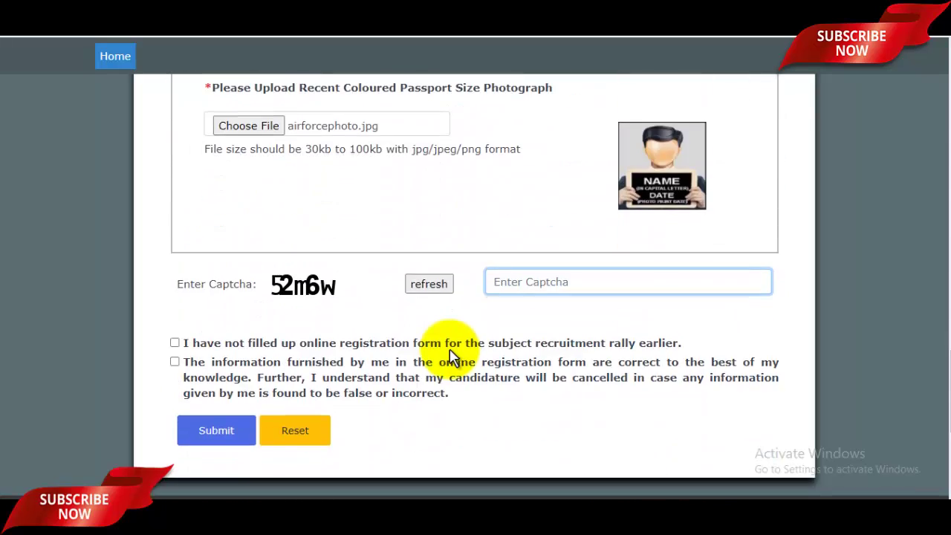
pyautogui.click(175, 274)
pyautogui.click(175, 292)
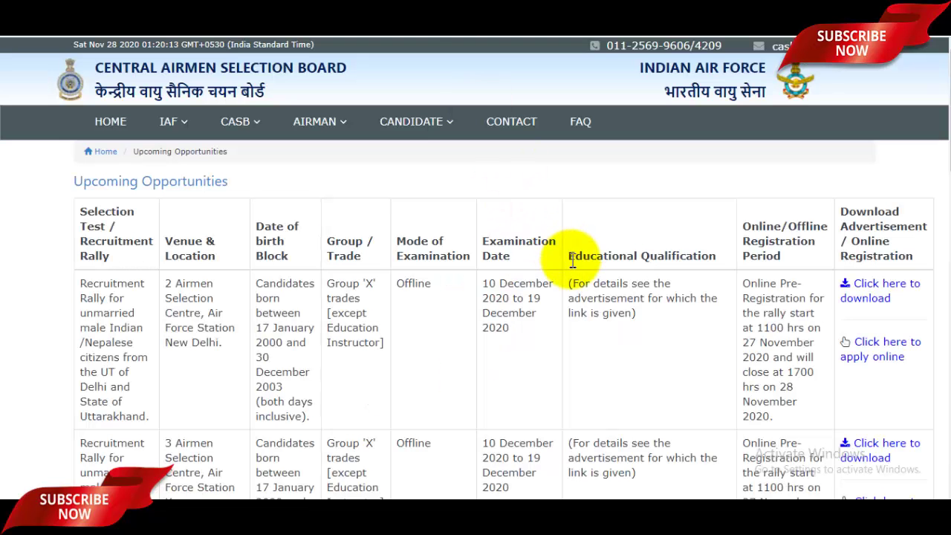
# - Switch to the GyanDev Host channel's videos page on YouTube and highlight the channel name
pyautogui.scroll(-2, 637, 312)
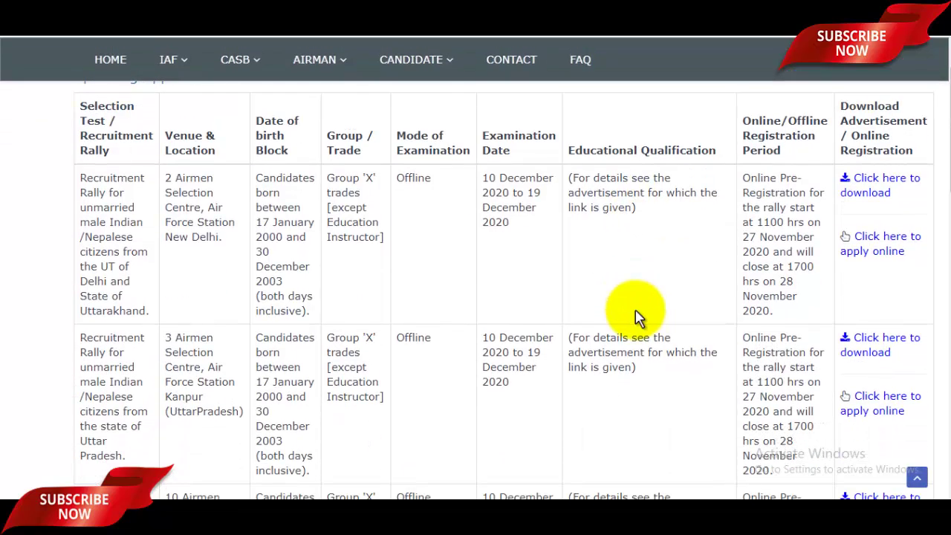
pyautogui.scroll(2, 637, 316)
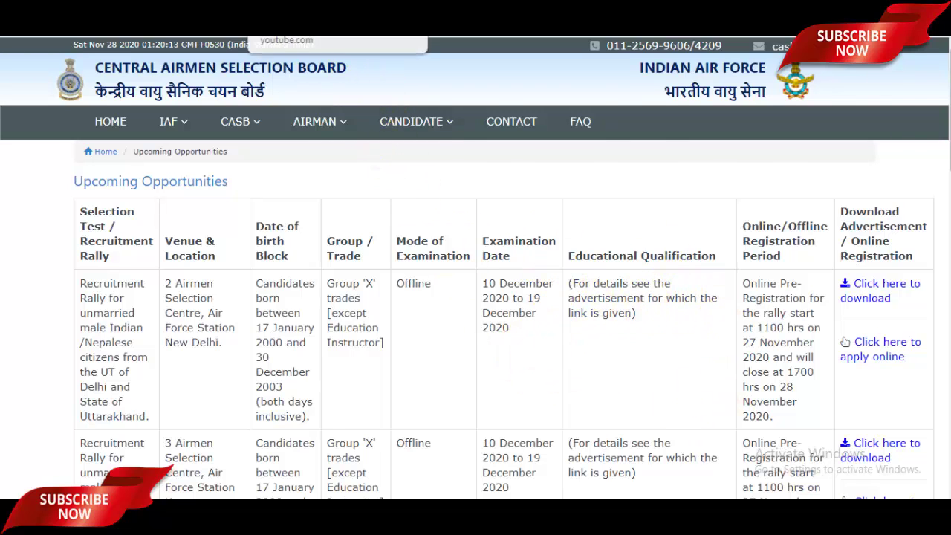
pyautogui.click(320, 9)
pyautogui.click(378, 246)
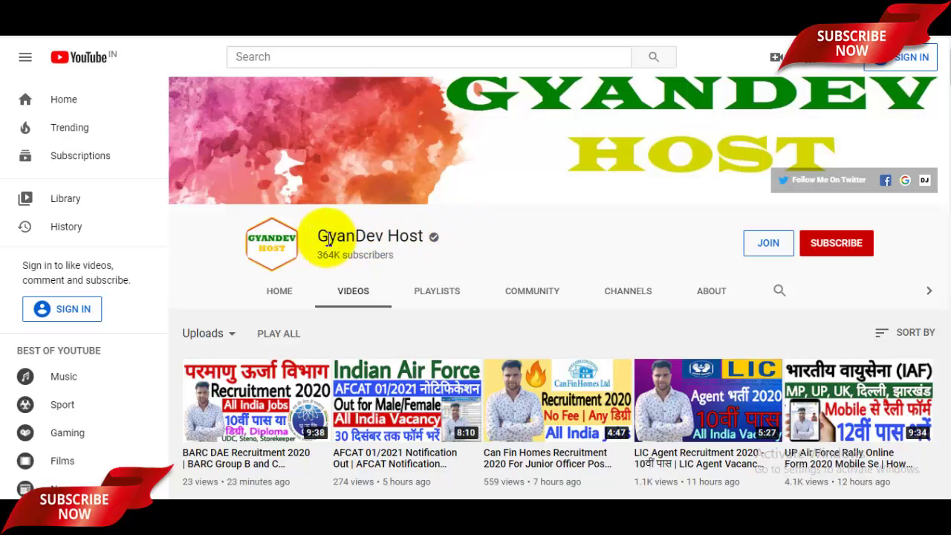
pyautogui.moveTo(329, 238); pyautogui.dragTo(419, 236)
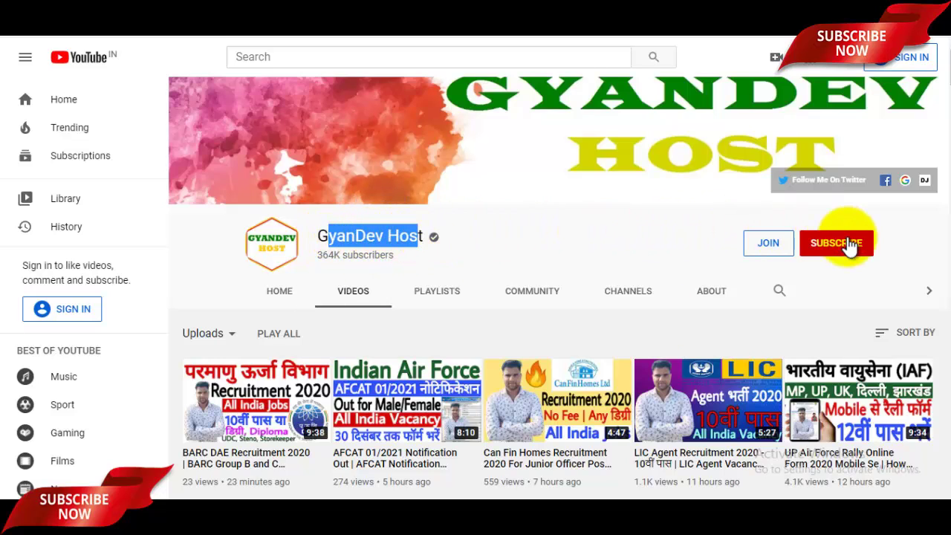